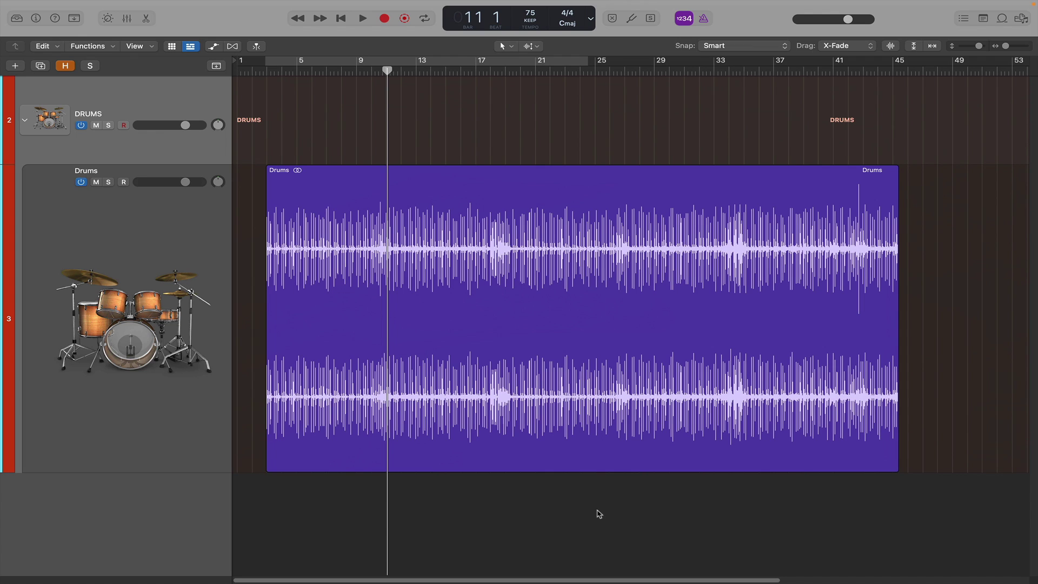
- Duplicate the Drums track with its recording, fit both tracks in view, and select the copy
{"action": "left_click", "coordinate": [194, 413]}
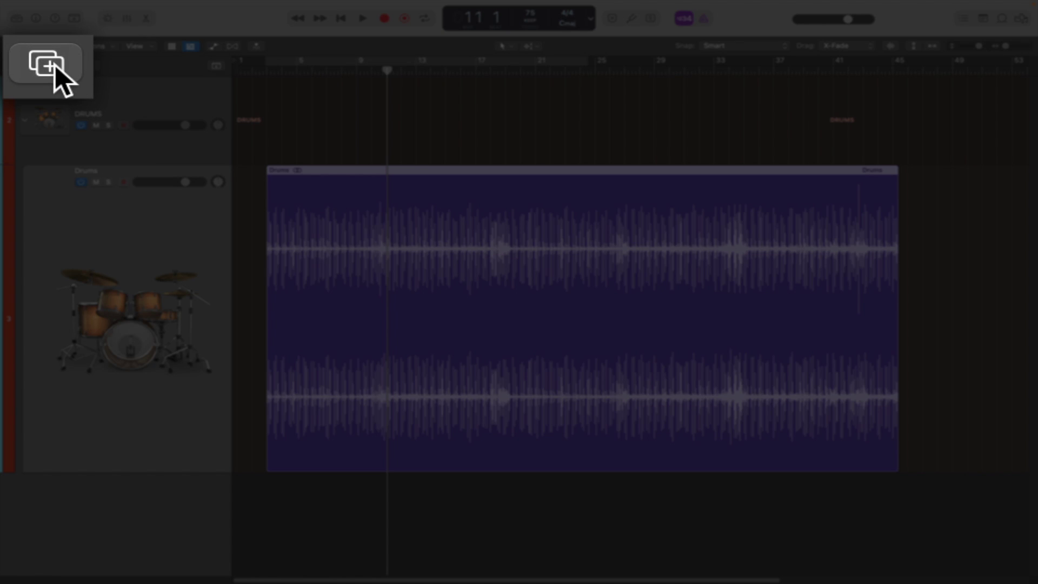
{"action": "left_click", "coordinate": [47, 66]}
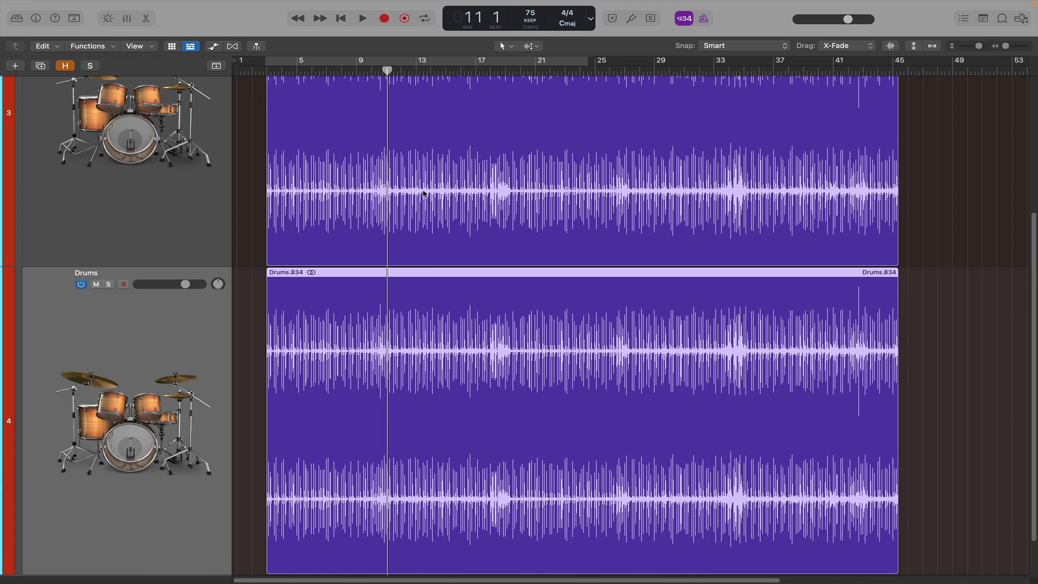
{"action": "key", "text": "super+Up"}
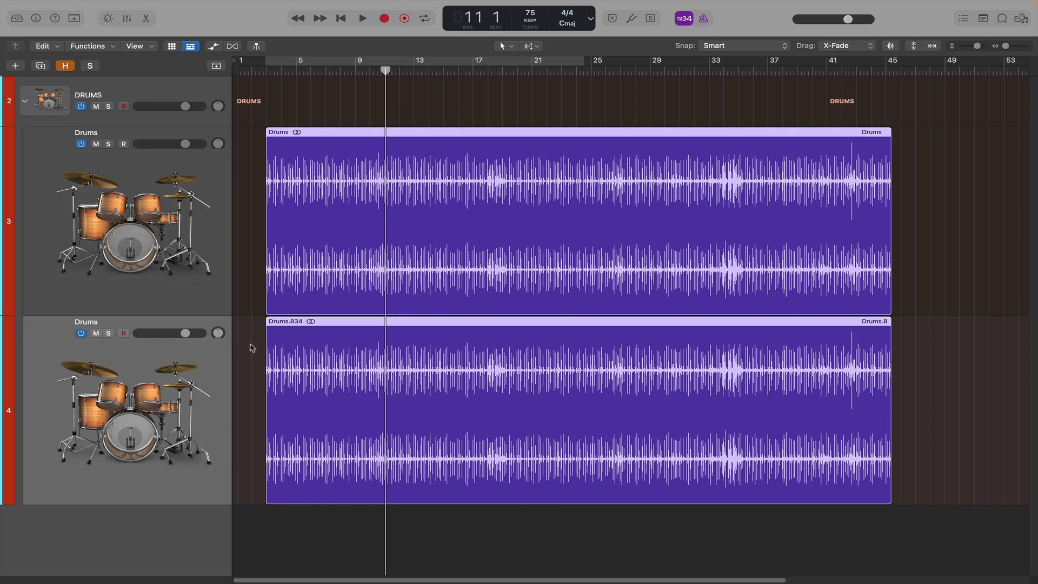
{"action": "left_click", "coordinate": [204, 371]}
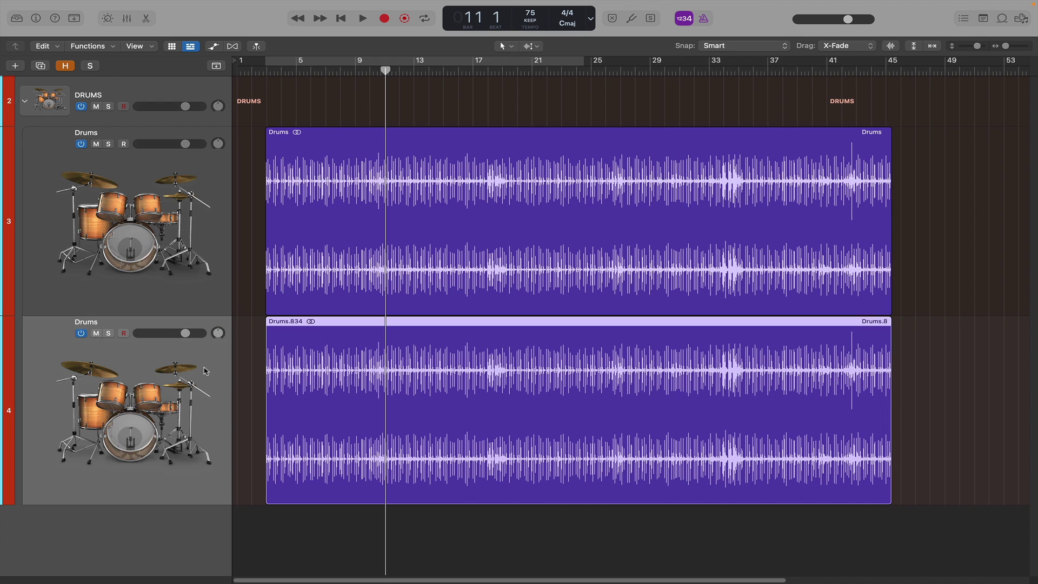
- Add another empty drum track with duplicate settings to the DRUMS folder
{"action": "left_click", "coordinate": [39, 67]}
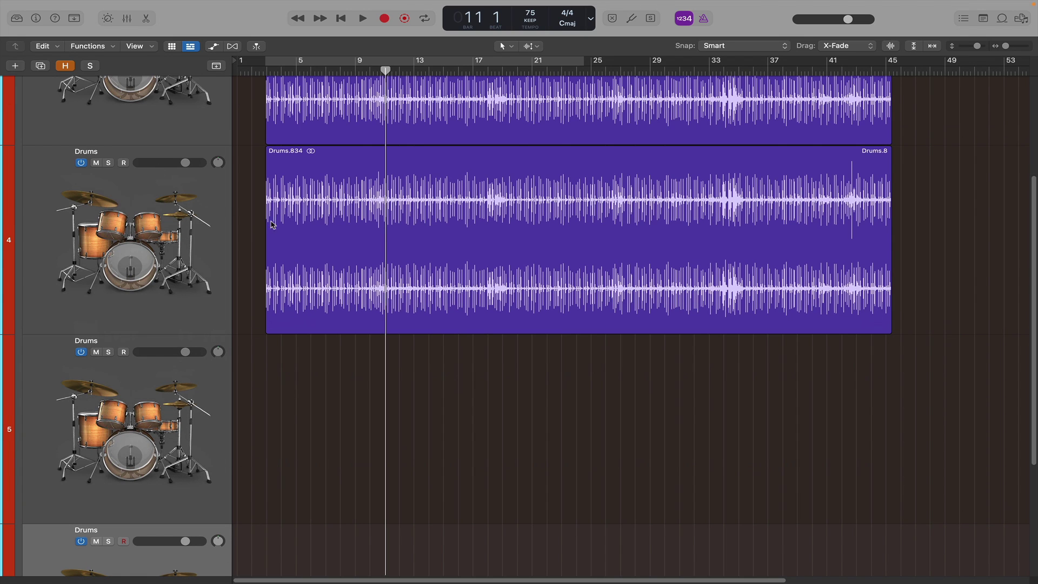
{"action": "scroll", "coordinate": [350, 235], "scroll_direction": "down", "scroll_amount": 3}
{"action": "scroll", "coordinate": [349, 236], "scroll_direction": "up", "scroll_amount": 2}
{"action": "scroll", "coordinate": [349, 236], "scroll_direction": "up", "scroll_amount": 2}
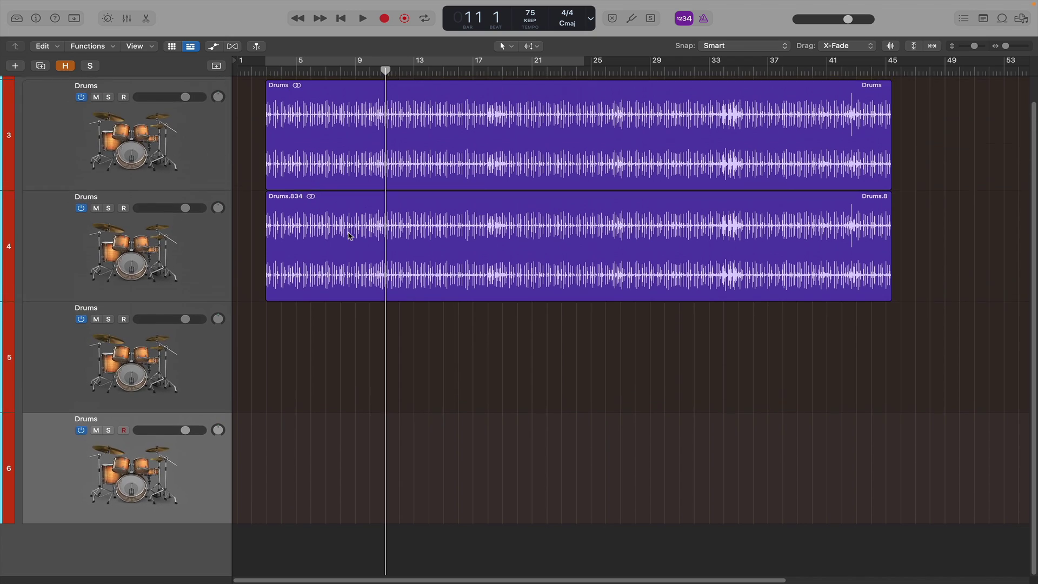
{"action": "scroll", "coordinate": [349, 235], "scroll_direction": "up", "scroll_amount": 2}
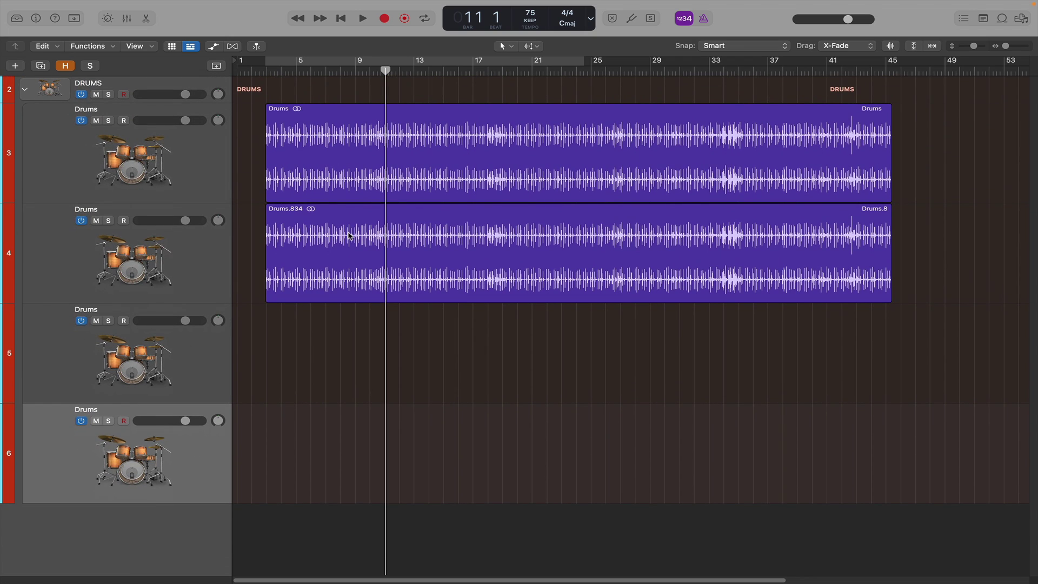
- Rename the duplicated track to Kick and give it a kick drum picture
{"action": "left_click", "coordinate": [213, 266]}
{"action": "double_click", "coordinate": [109, 213]}
{"action": "type", "text": "Kick"}
{"action": "key", "text": "Return"}
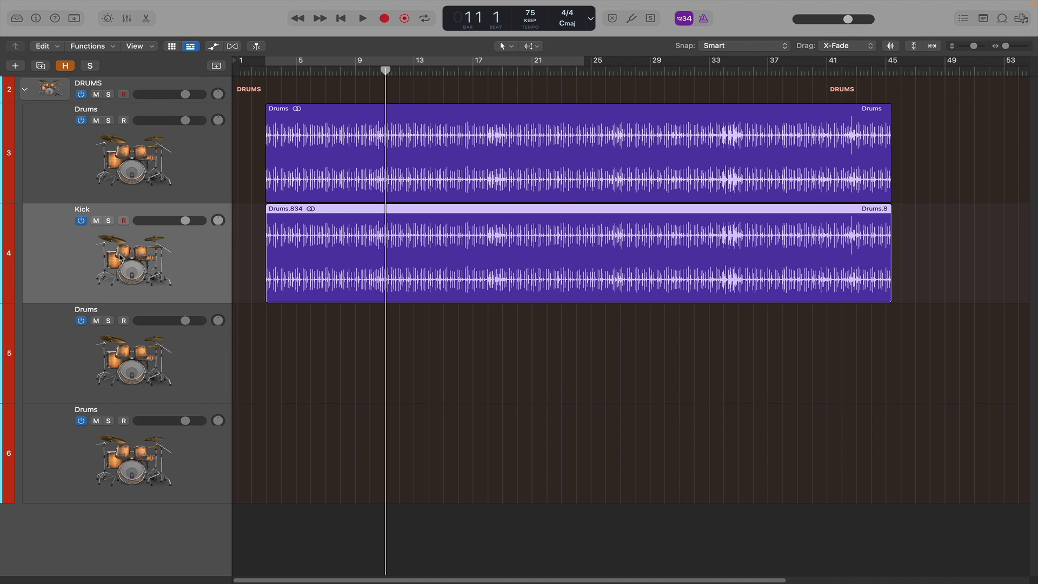
{"action": "left_click", "coordinate": [122, 258]}
{"action": "left_click", "coordinate": [529, 238]}
- Rename the next empty track to Snare with a snare drum picture
{"action": "double_click", "coordinate": [85, 309]}
{"action": "type", "text": "Snare"}
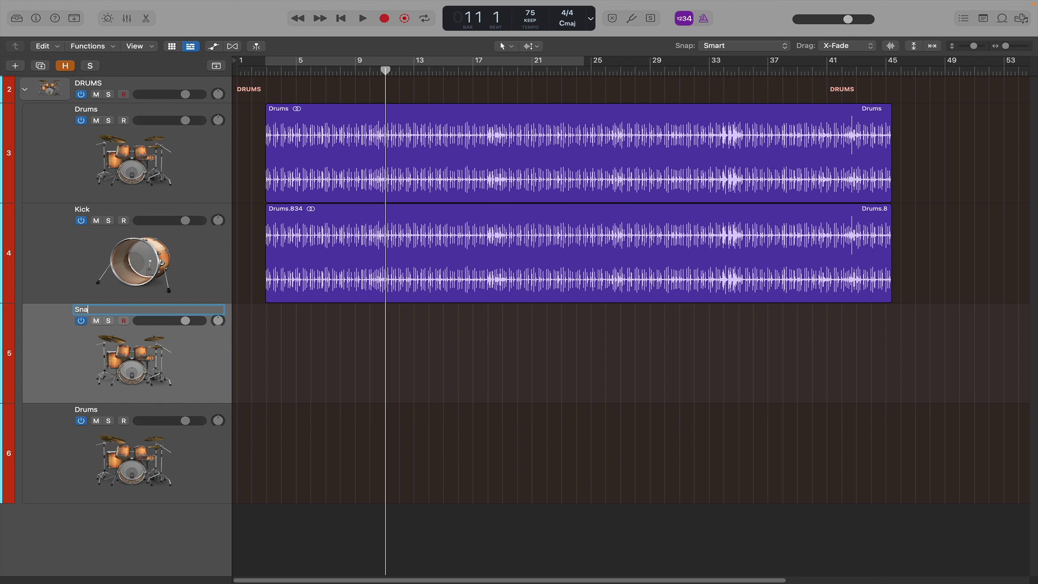
{"action": "key", "text": "Return"}
{"action": "left_click", "coordinate": [132, 360]}
{"action": "left_click", "coordinate": [343, 267]}
- Rename the last drum track to Toms with a blue tom picture
{"action": "left_click", "coordinate": [121, 472]}
{"action": "key", "text": "shift+Return"}
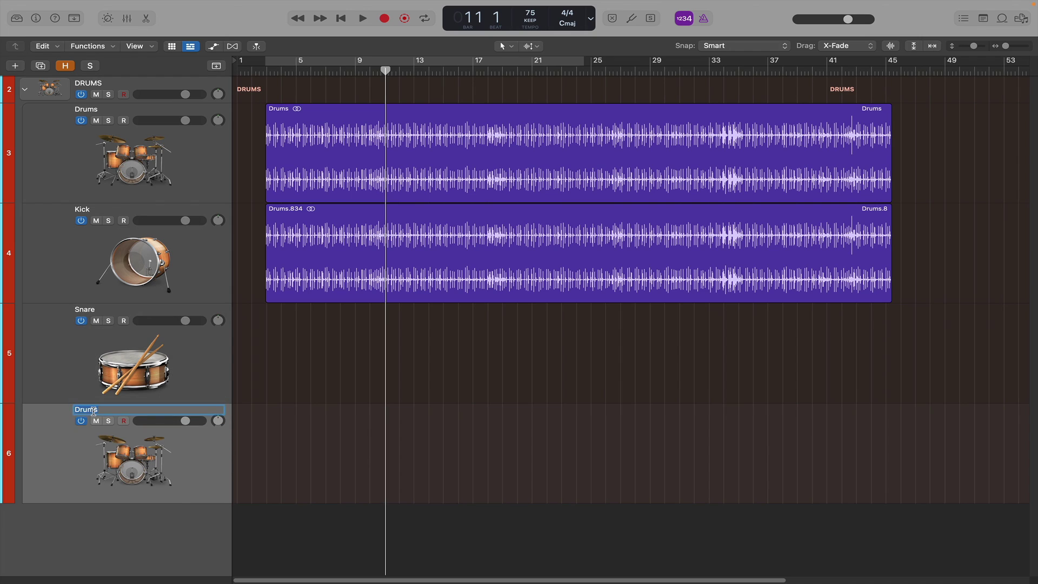
{"action": "type", "text": "Toms"}
{"action": "key", "text": "Return"}
{"action": "left_click", "coordinate": [131, 471]}
{"action": "left_click", "coordinate": [464, 267]}
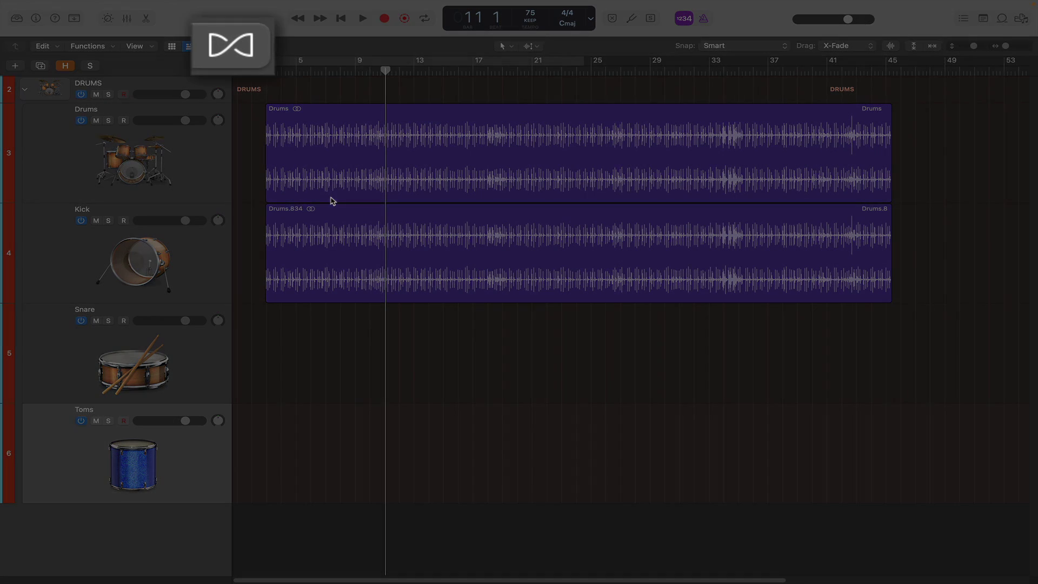
- Show flex editing and switch the Kick track to Flex Time - Slicing mode
{"action": "left_click", "coordinate": [233, 46]}
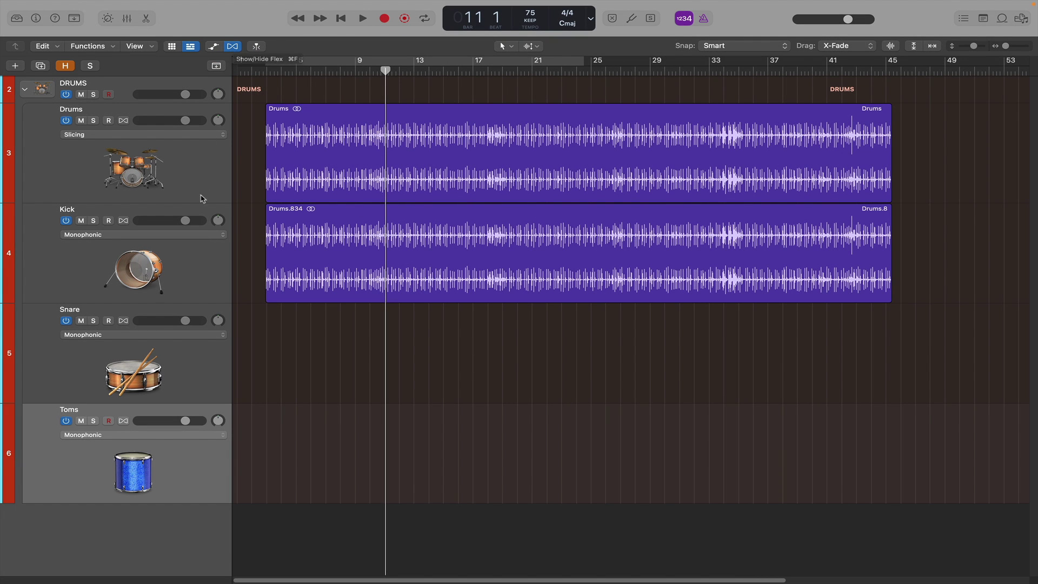
{"action": "left_click", "coordinate": [198, 272]}
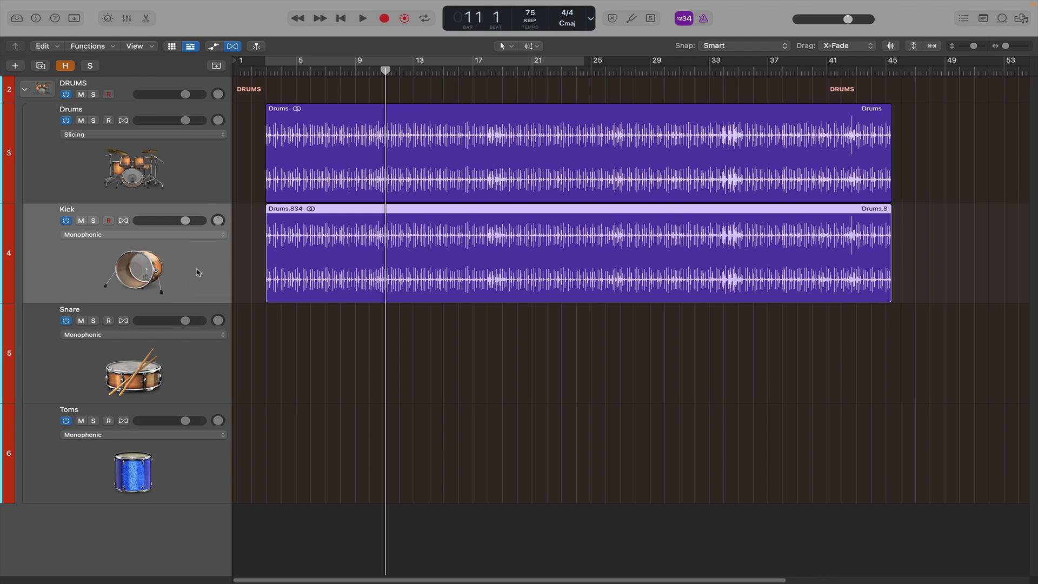
{"action": "left_click", "coordinate": [188, 235]}
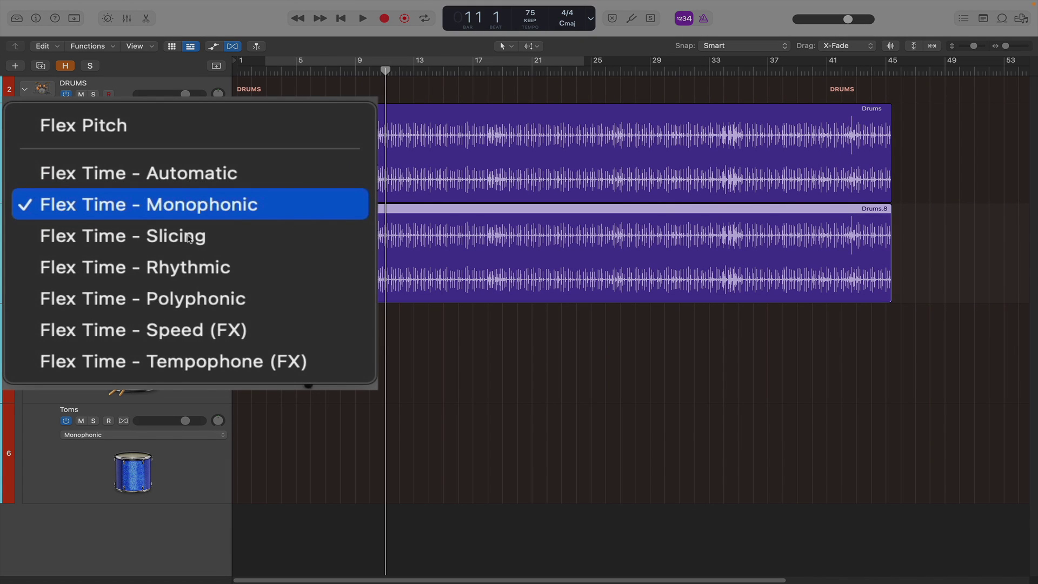
{"action": "left_click", "coordinate": [295, 235]}
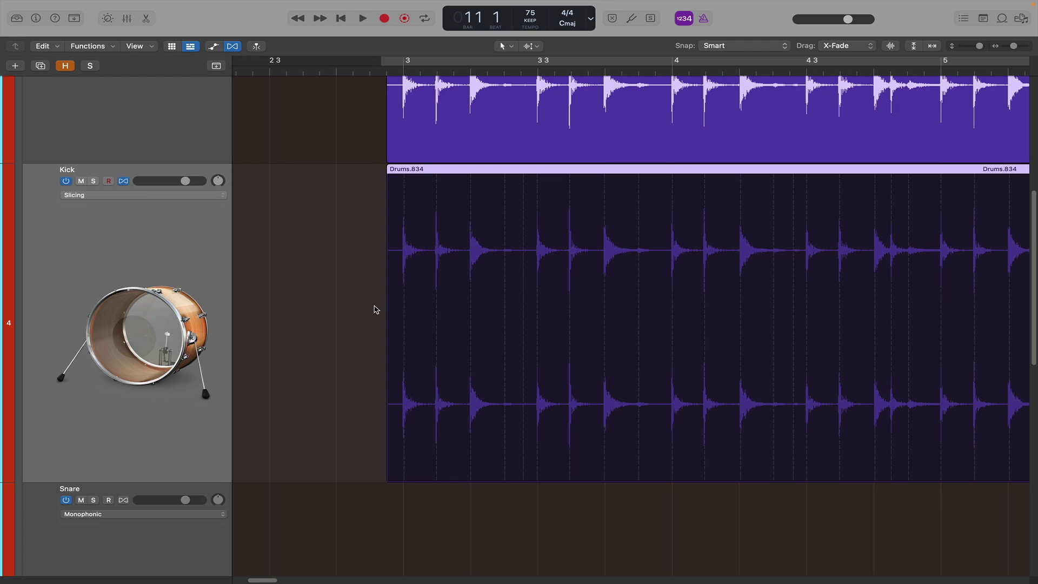
- Add flex markers at the first kick hits, then move and remove misplaced ones
{"action": "left_click", "coordinate": [404, 179]}
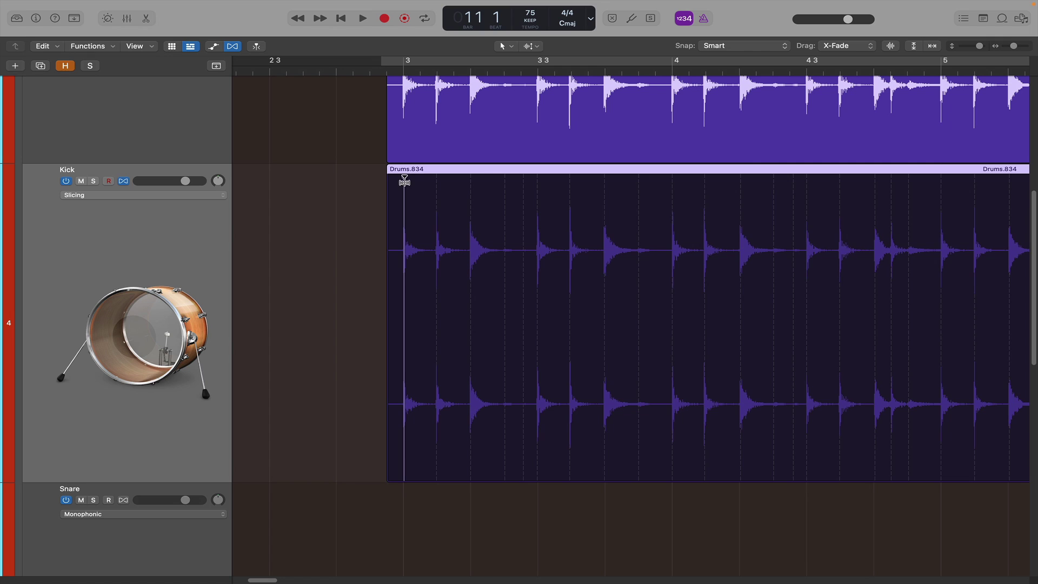
{"action": "left_click", "coordinate": [437, 181]}
{"action": "left_click", "coordinate": [471, 185]}
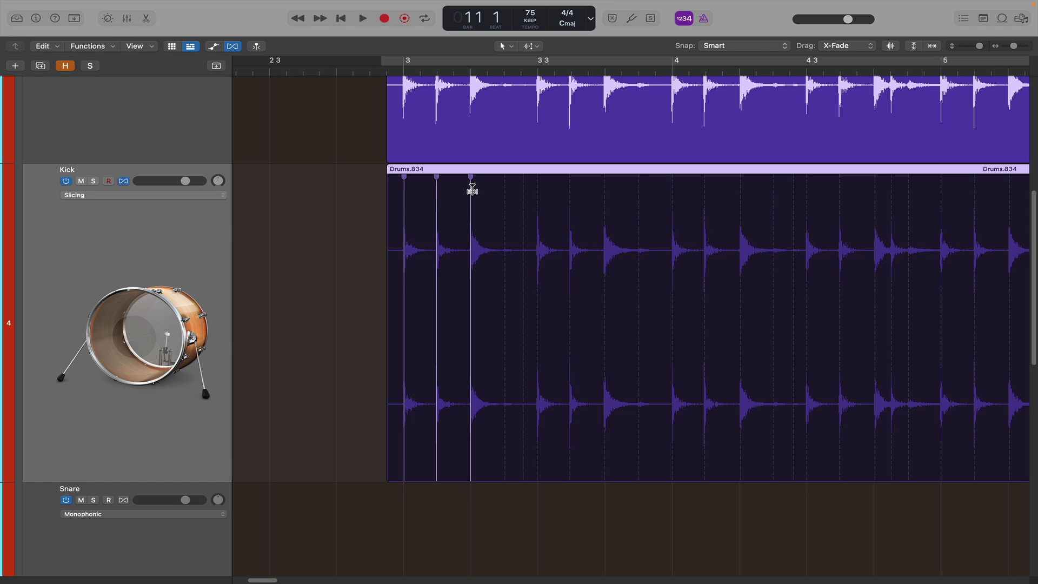
{"action": "mouse_move", "coordinate": [438, 178]}
{"action": "left_mouse_down"}
{"action": "mouse_move", "coordinate": [450, 179]}
{"action": "mouse_move", "coordinate": [430, 183]}
{"action": "left_mouse_up"}
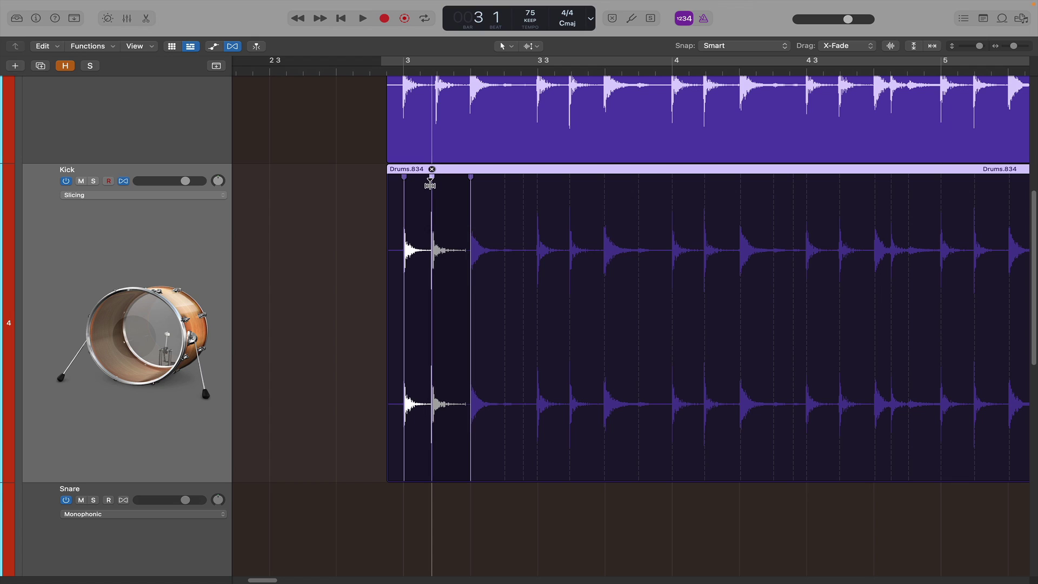
{"action": "left_click", "coordinate": [470, 170]}
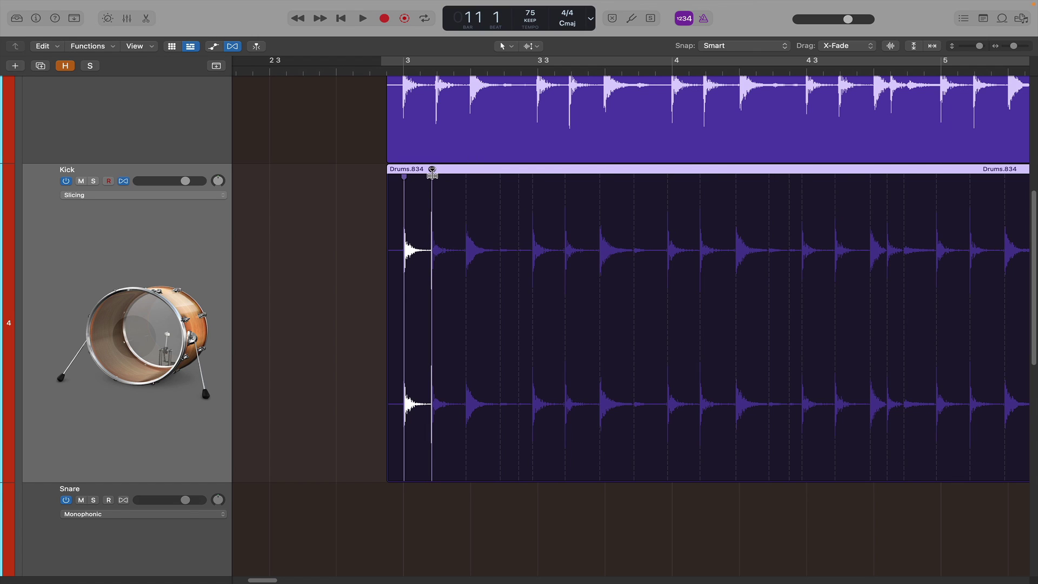
{"action": "left_click", "coordinate": [431, 170]}
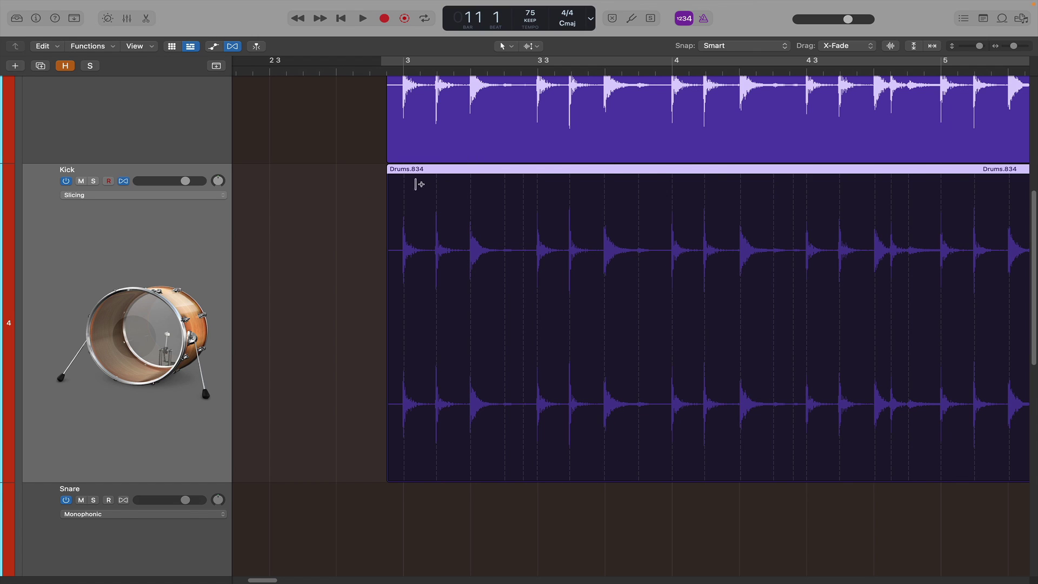
- Place flex markers on the remaining kick hits through about bar 4
{"action": "left_click", "coordinate": [436, 182]}
{"action": "left_click", "coordinate": [471, 183]}
{"action": "left_click", "coordinate": [536, 189]}
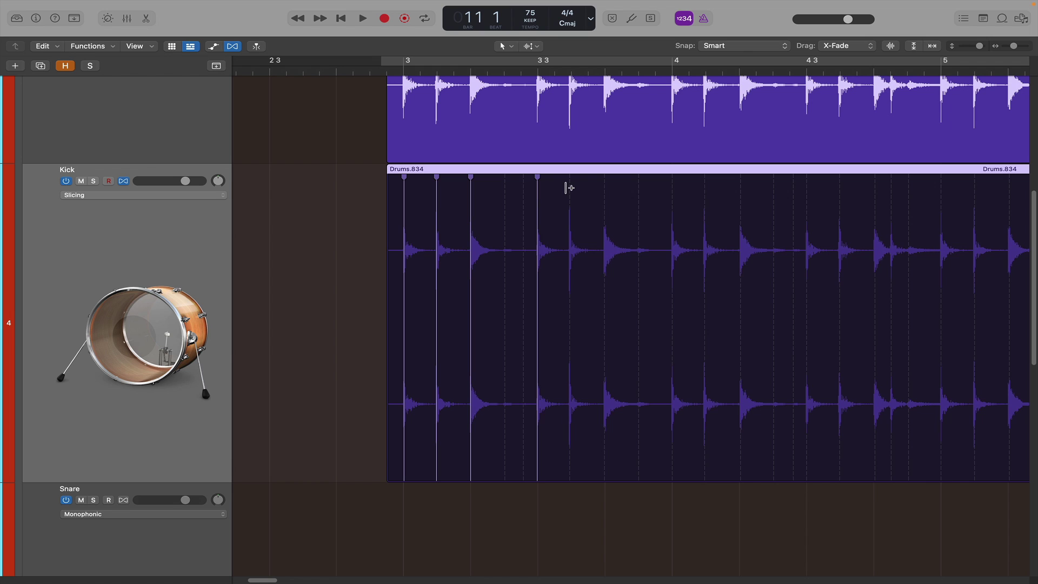
{"action": "left_click", "coordinate": [570, 187]}
{"action": "left_click", "coordinate": [604, 193]}
{"action": "left_click", "coordinate": [674, 194]}
{"action": "left_click", "coordinate": [705, 195]}
{"action": "left_click", "coordinate": [740, 195]}
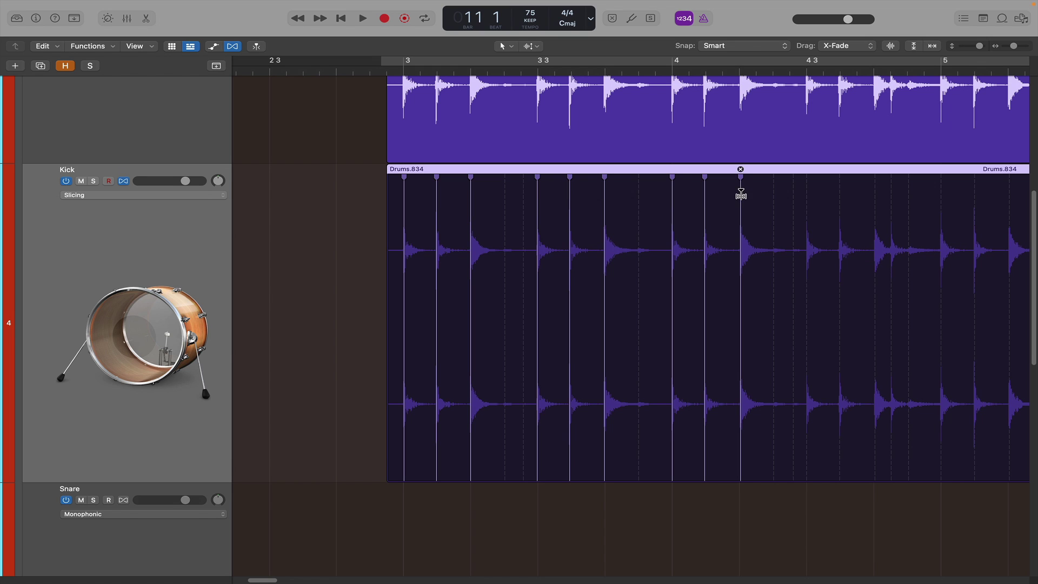
- Slice the Kick region at Transient Markers, undoing an initial Slice at Flex Markers
{"action": "right_click", "coordinate": [469, 161]}
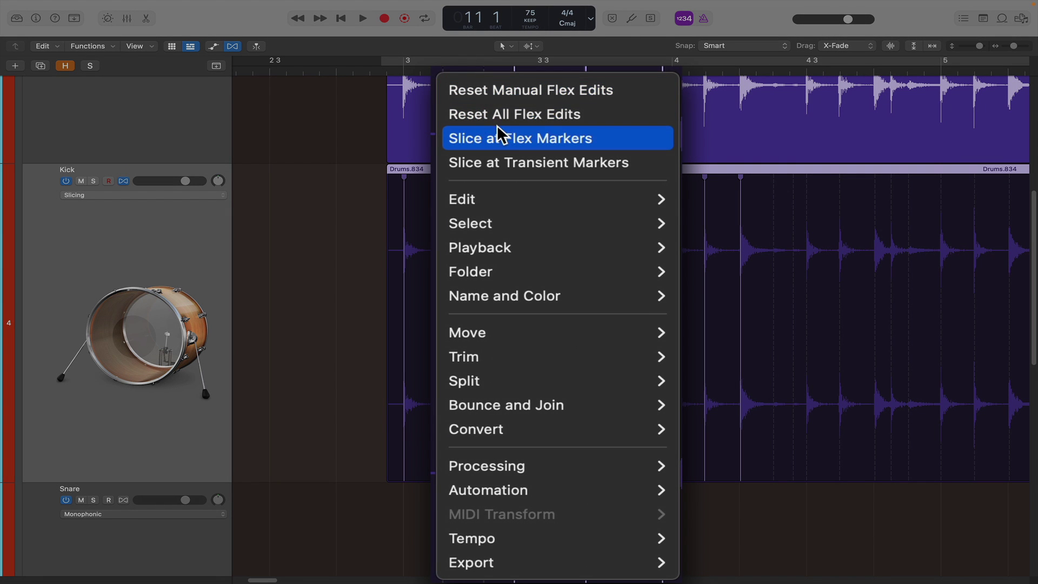
{"action": "left_click", "coordinate": [505, 189]}
{"action": "key", "text": "super+z"}
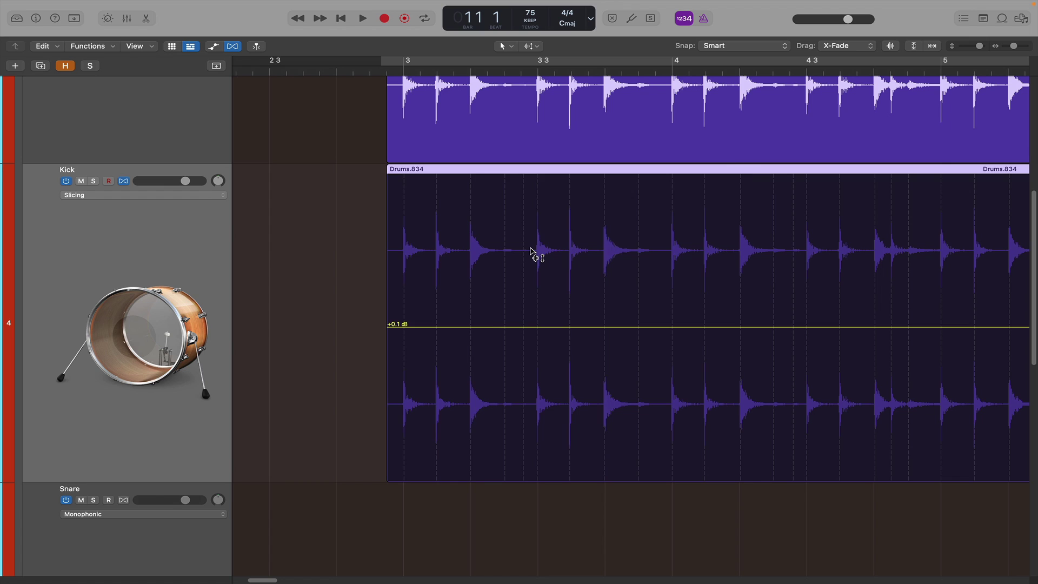
{"action": "right_click", "coordinate": [485, 222]}
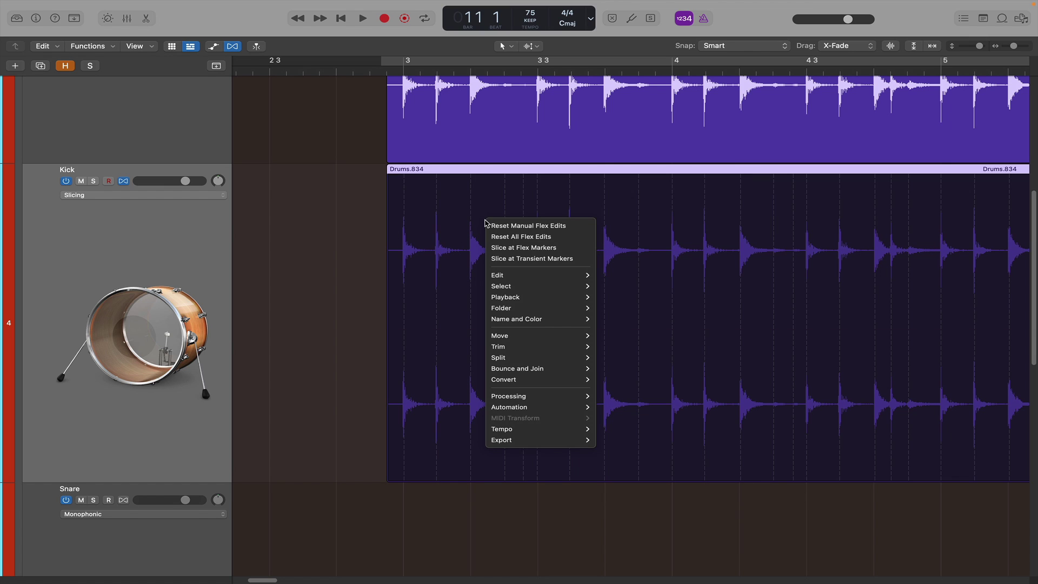
{"action": "left_click", "coordinate": [523, 258]}
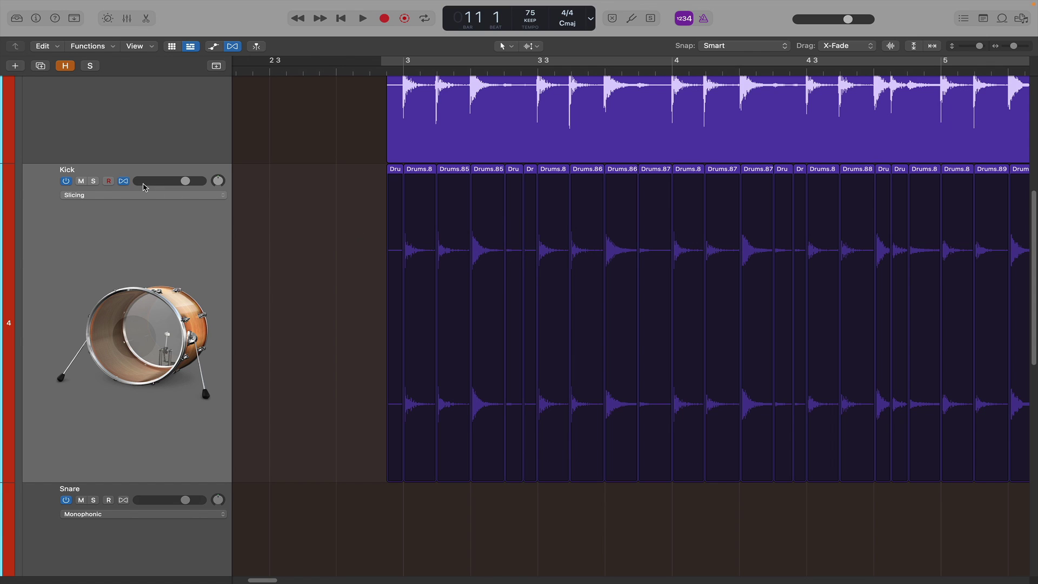
- Turn off Kick and global flex view, equalize track heights, and select Toms
{"action": "left_click", "coordinate": [123, 181]}
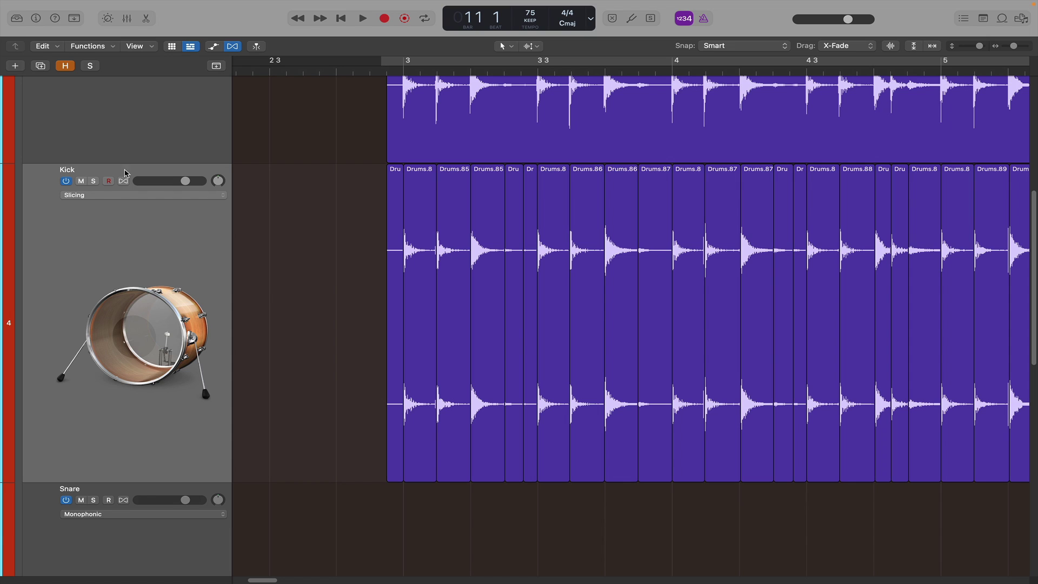
{"action": "left_click", "coordinate": [232, 46]}
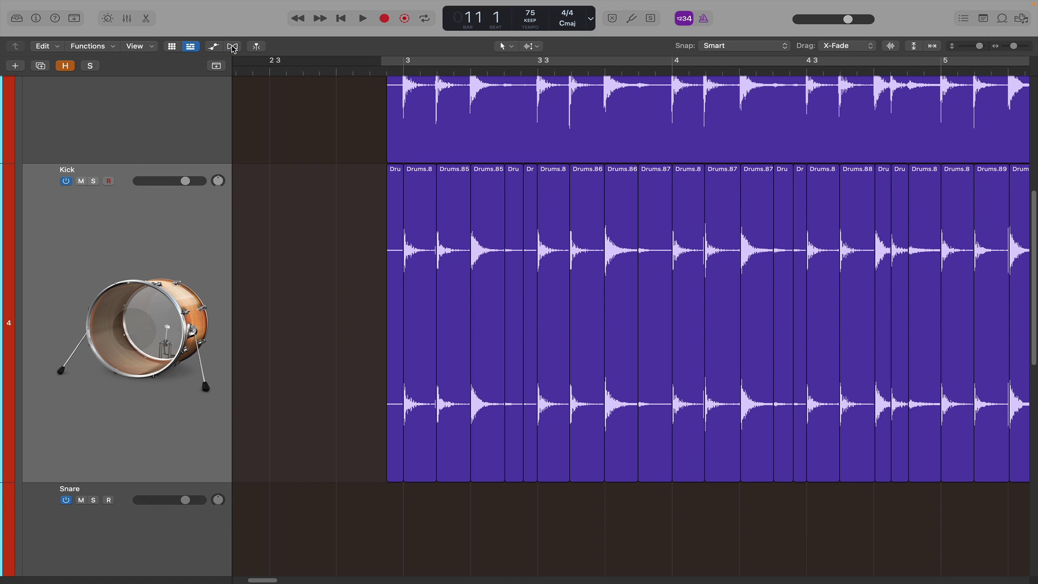
{"action": "left_click", "coordinate": [306, 184], "text": "ctrl+alt"}
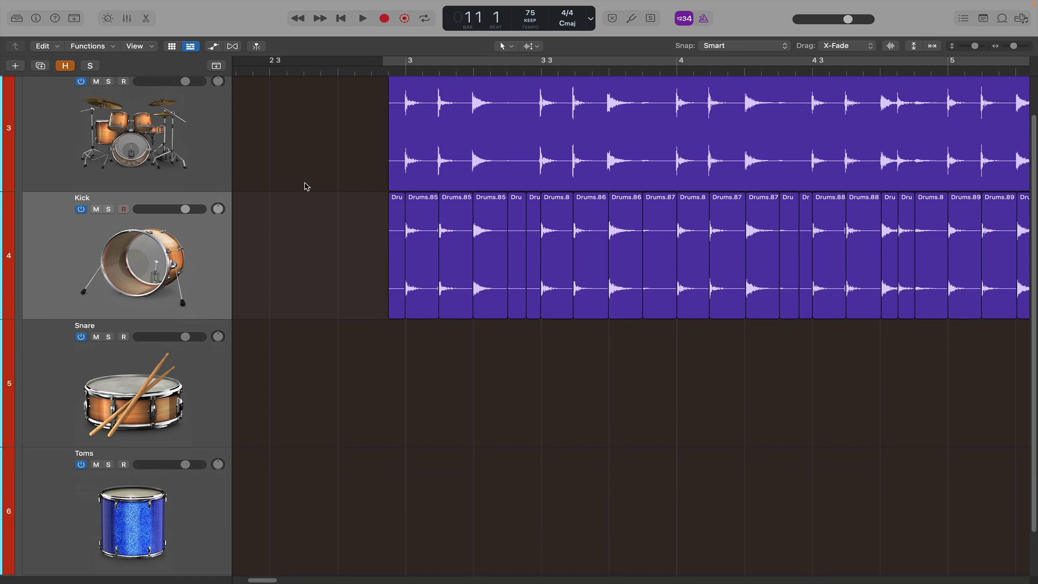
{"action": "left_click", "coordinate": [192, 406]}
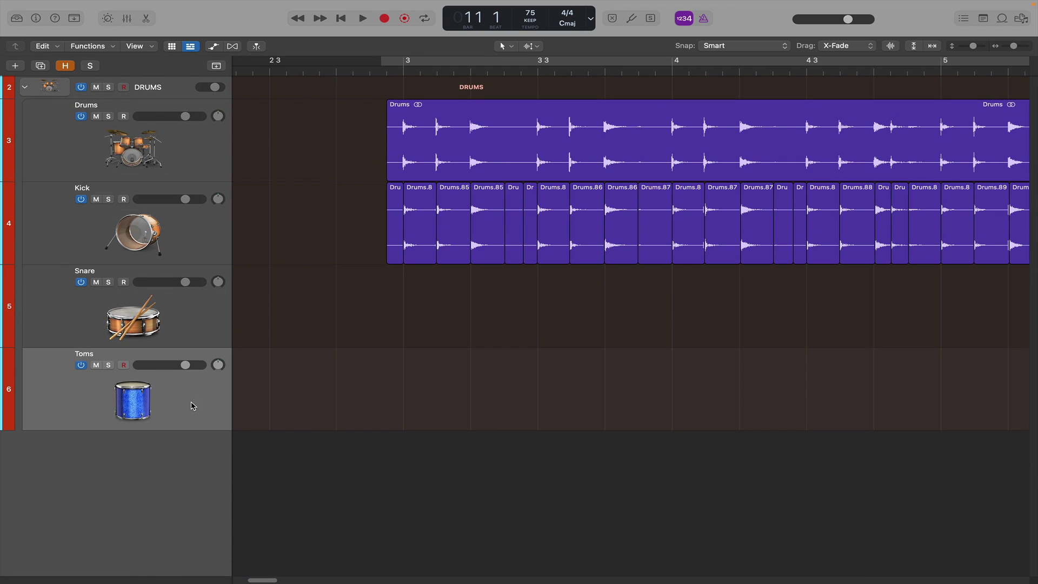
- Move the Toms track directly below Drums and mute the original Drums track
{"action": "left_click_drag", "start_coordinate": [192, 405], "coordinate": [176, 224]}
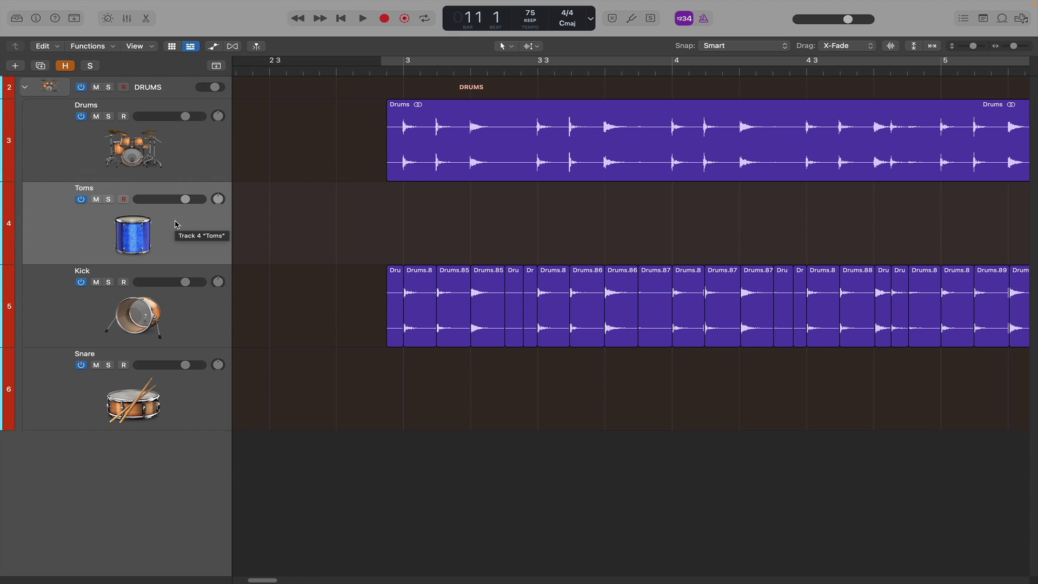
{"action": "left_click", "coordinate": [96, 117]}
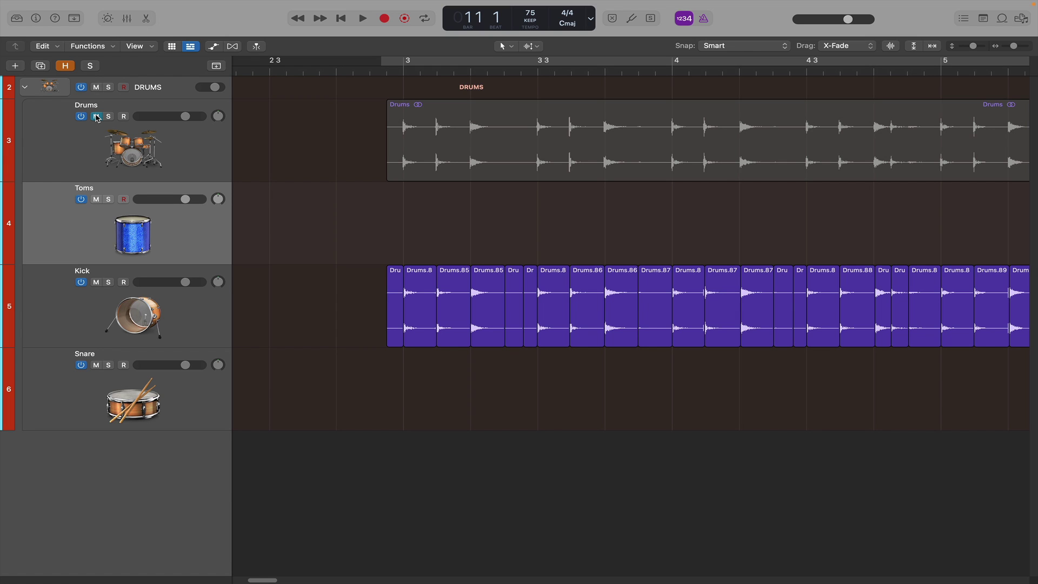
- Zoom in before bar 3, delete the first Kick slice Drums.85, and audition
{"action": "left_click", "coordinate": [370, 72]}
{"action": "key", "text": "super+Right"}
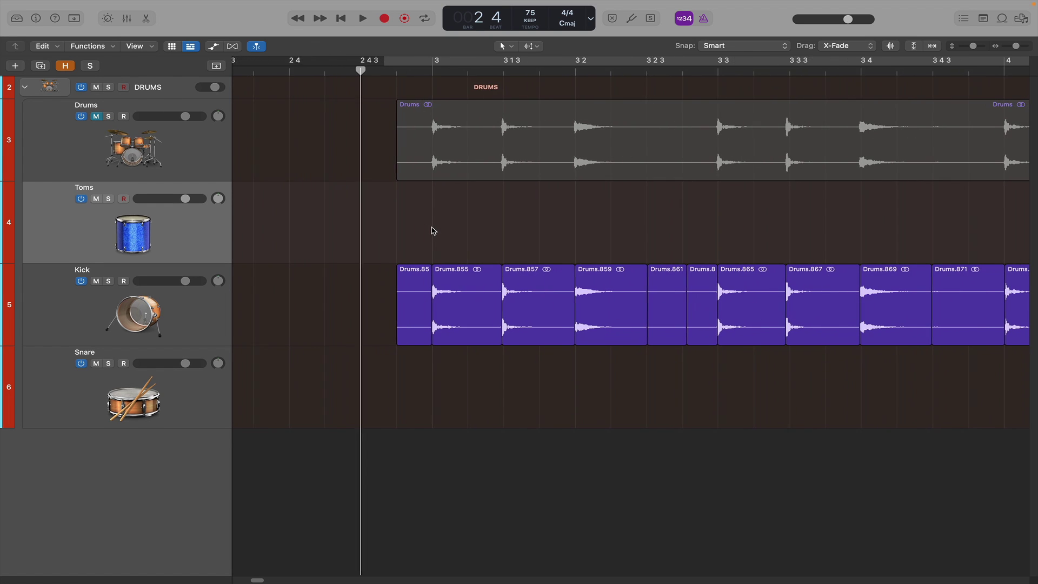
{"action": "left_click", "coordinate": [406, 294]}
{"action": "key", "text": "Delete"}
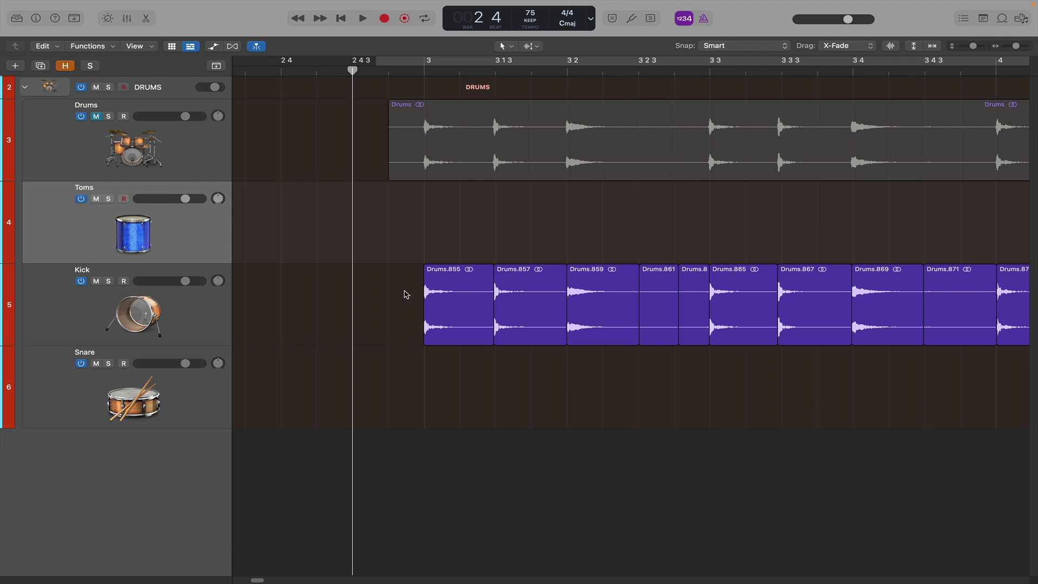
{"action": "key", "text": "space"}
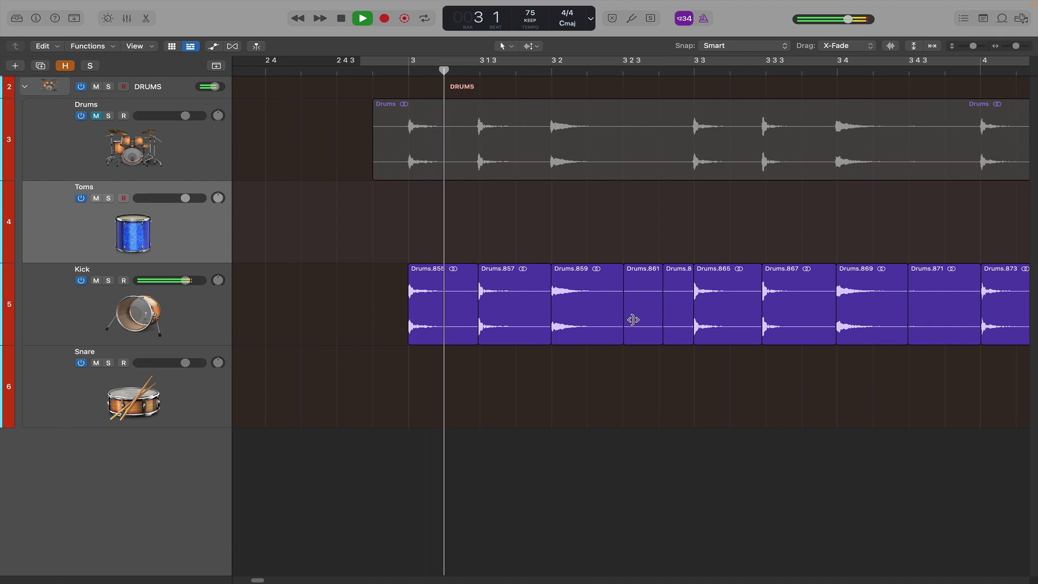
- Move snare hit Drums.859 to Snare and delete slices Drums.861 and Drums.863
{"action": "key", "text": "space"}
{"action": "left_click", "coordinate": [590, 310]}
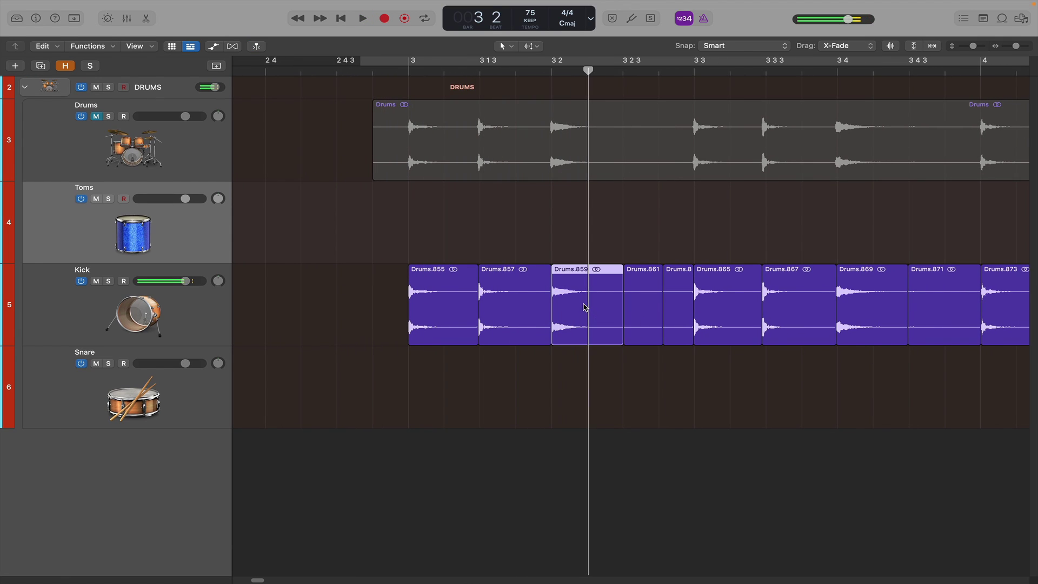
{"action": "left_click_drag", "start_coordinate": [590, 311], "coordinate": [587, 365]}
{"action": "left_click_drag", "start_coordinate": [609, 309], "coordinate": [667, 301]}
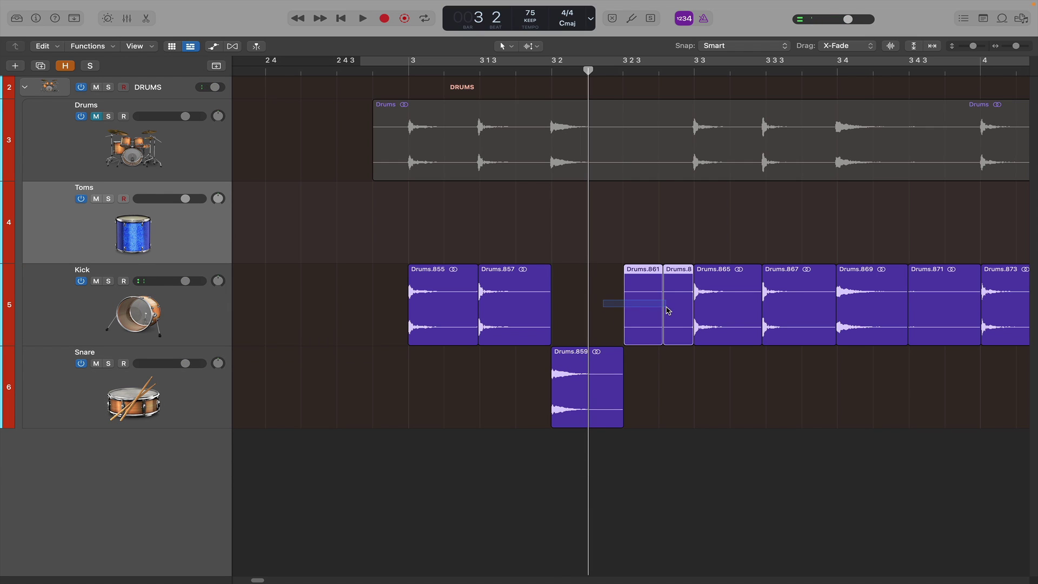
{"action": "key", "text": "Delete"}
{"action": "scroll", "coordinate": [655, 306], "scroll_direction": "down", "scroll_amount": 3}
{"action": "scroll", "coordinate": [569, 202], "scroll_direction": "right", "scroll_amount": 3}
- From bar 3 beat 3, move Drums.869 to Snare and delete Drums.871
{"action": "left_click", "coordinate": [519, 66]}
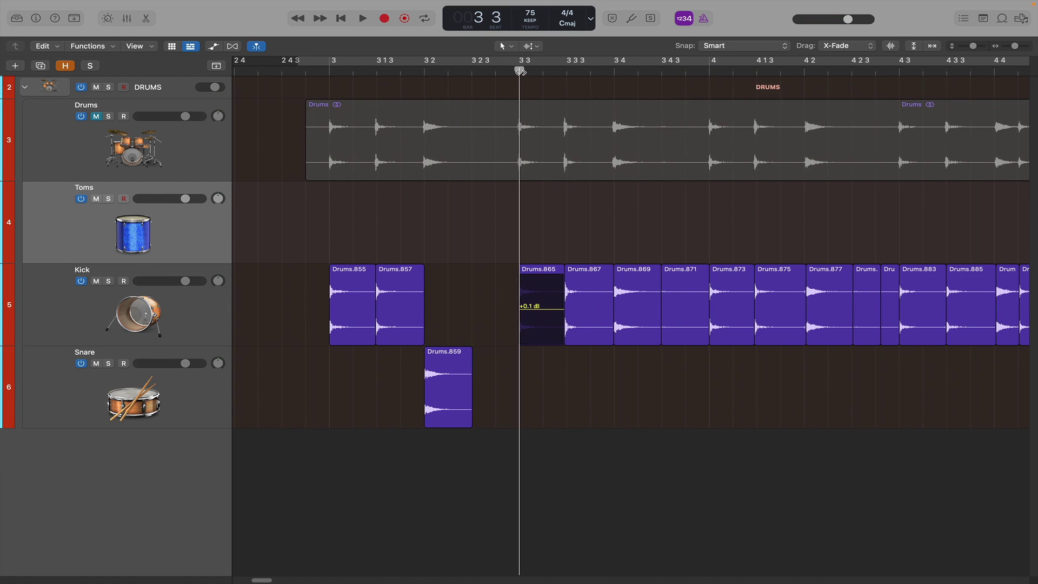
{"action": "key", "text": "space"}
{"action": "key", "text": "space"}
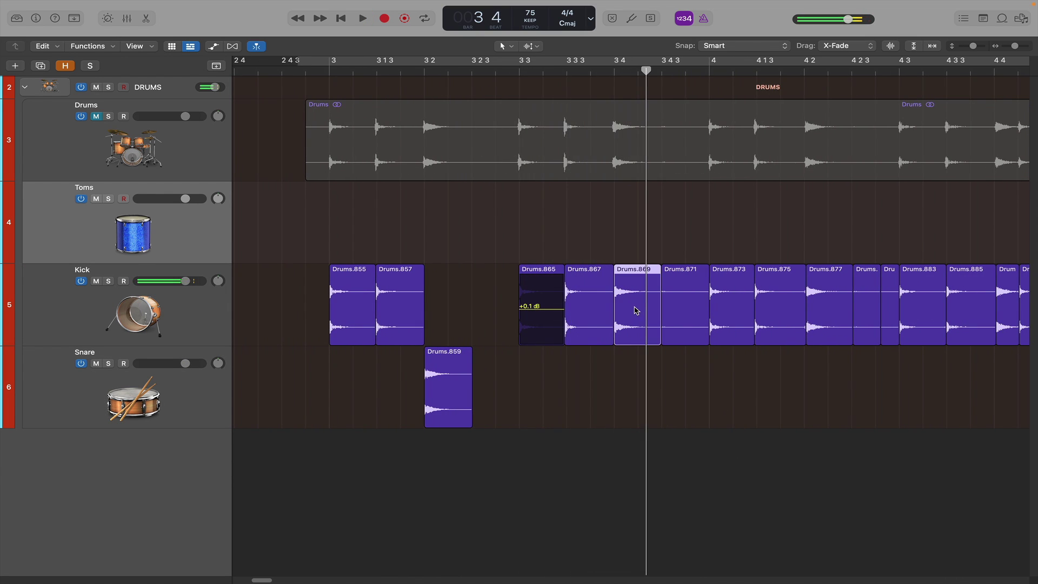
{"action": "left_click_drag", "start_coordinate": [658, 313], "coordinate": [659, 382]}
{"action": "left_click", "coordinate": [684, 309]}
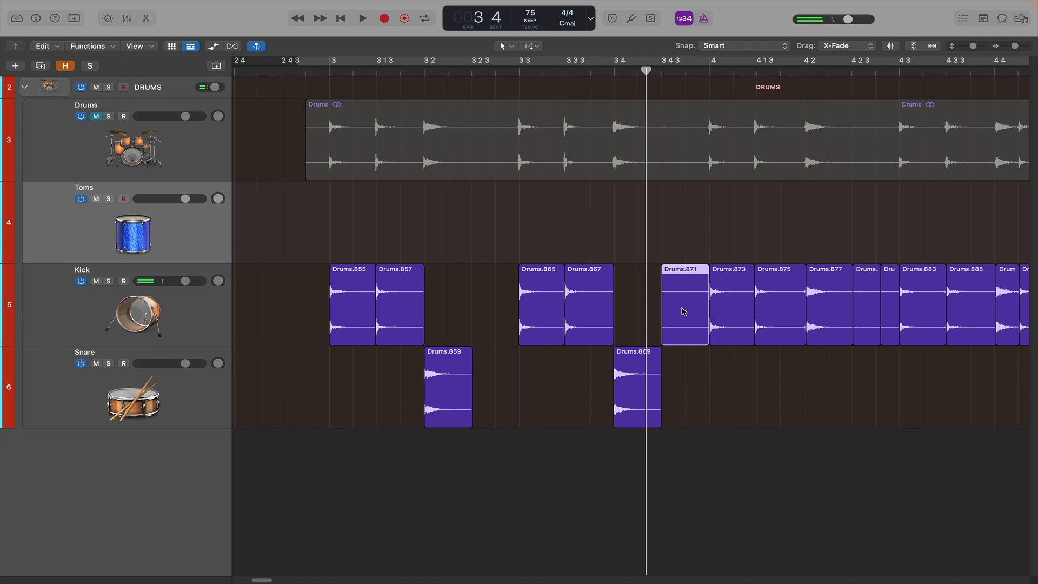
{"action": "key", "text": "Delete"}
{"action": "key", "text": "space"}
{"action": "scroll", "coordinate": [683, 308], "scroll_direction": "up", "scroll_amount": 3}
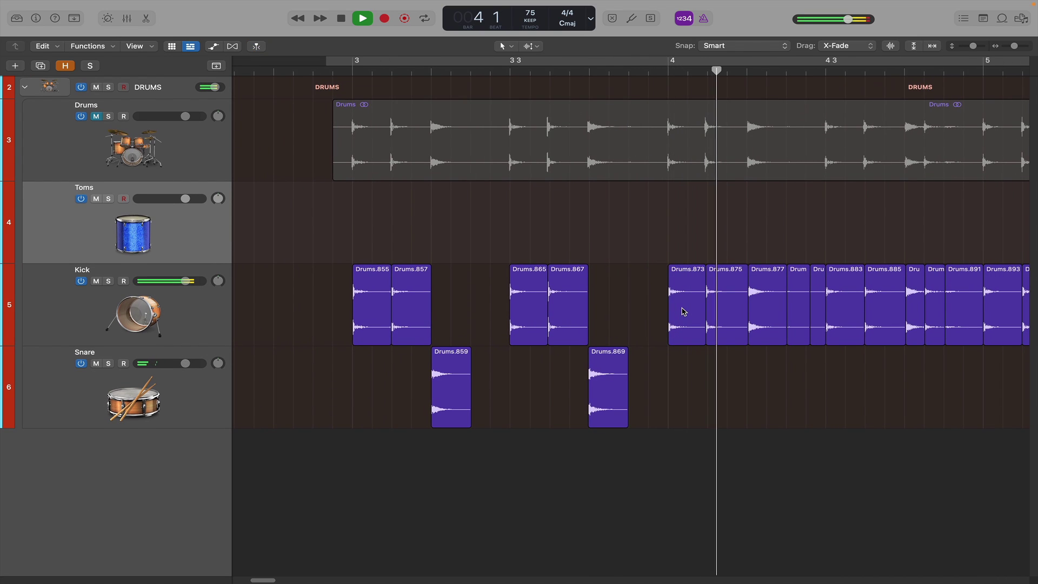
- Move Drums.877 onto the Snare track and delete the two small slices after it
{"action": "key", "text": "space"}
{"action": "left_click", "coordinate": [763, 291]}
{"action": "left_click_drag", "start_coordinate": [762, 290], "coordinate": [762, 373]}
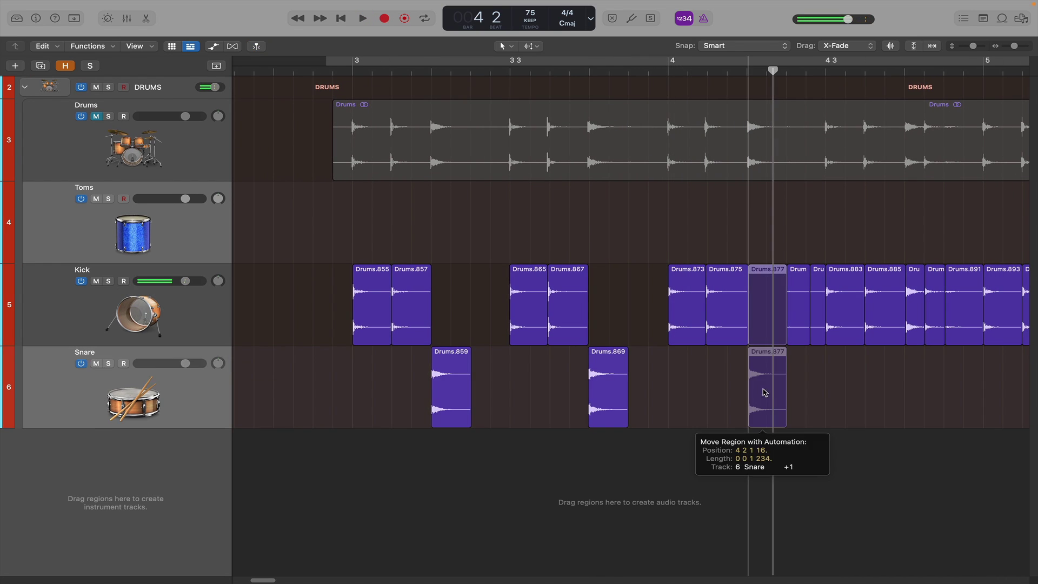
{"action": "left_click_drag", "start_coordinate": [780, 313], "coordinate": [811, 317]}
{"action": "key", "text": "Delete"}
- Move the short slice after Drums.885 to Snare and delete the next stray Kick slice
{"action": "key", "text": "space"}
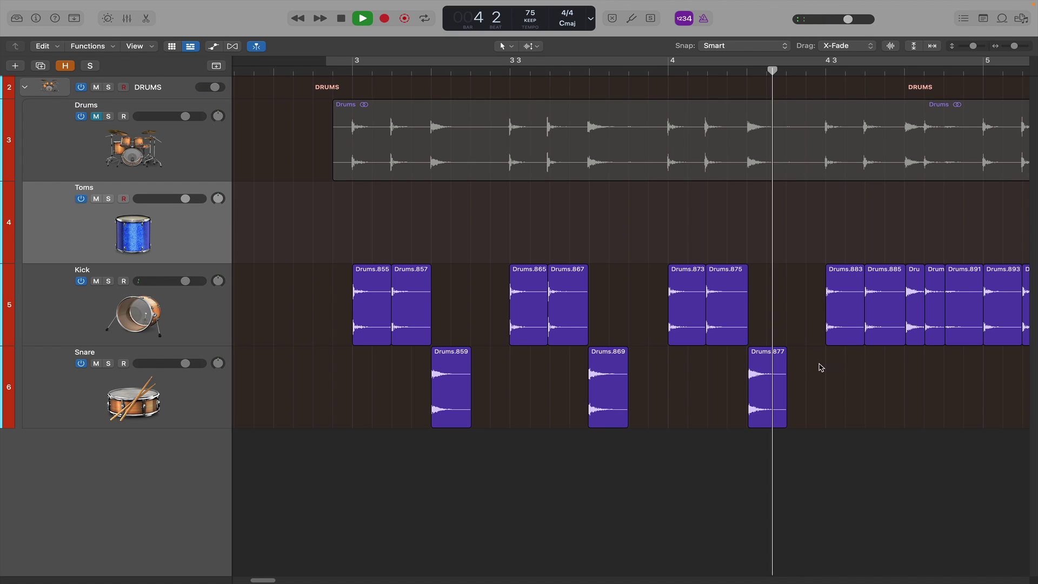
{"action": "key", "text": "space"}
{"action": "left_click", "coordinate": [913, 335]}
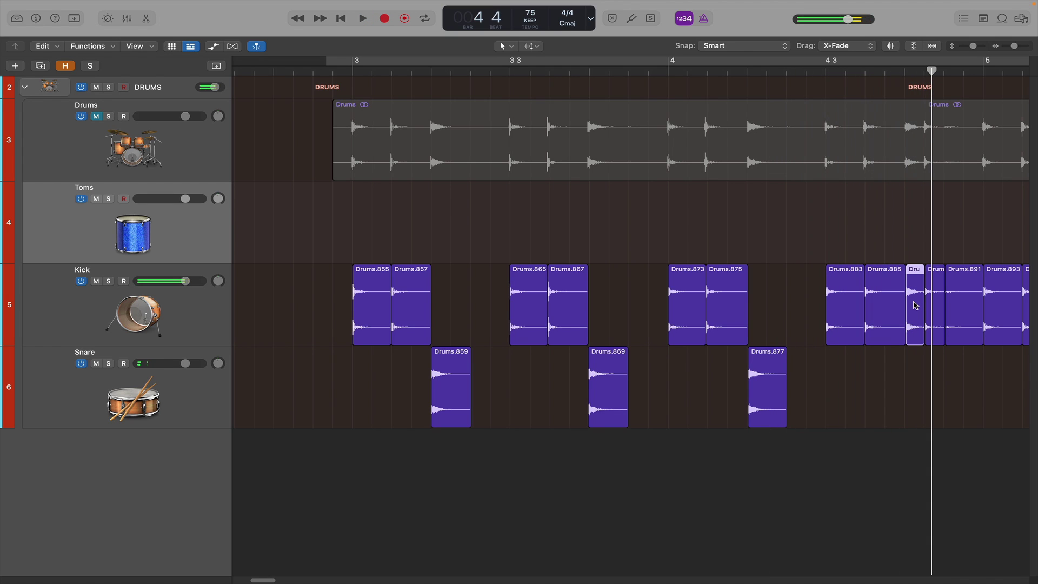
{"action": "left_click_drag", "start_coordinate": [913, 335], "coordinate": [914, 417]}
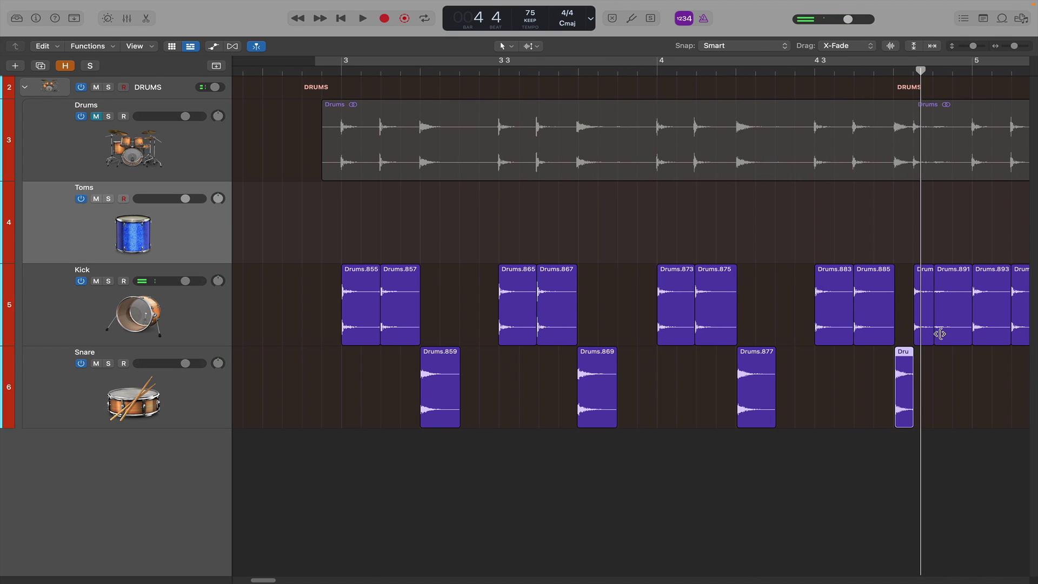
{"action": "left_click", "coordinate": [943, 308]}
{"action": "key", "text": "Delete"}
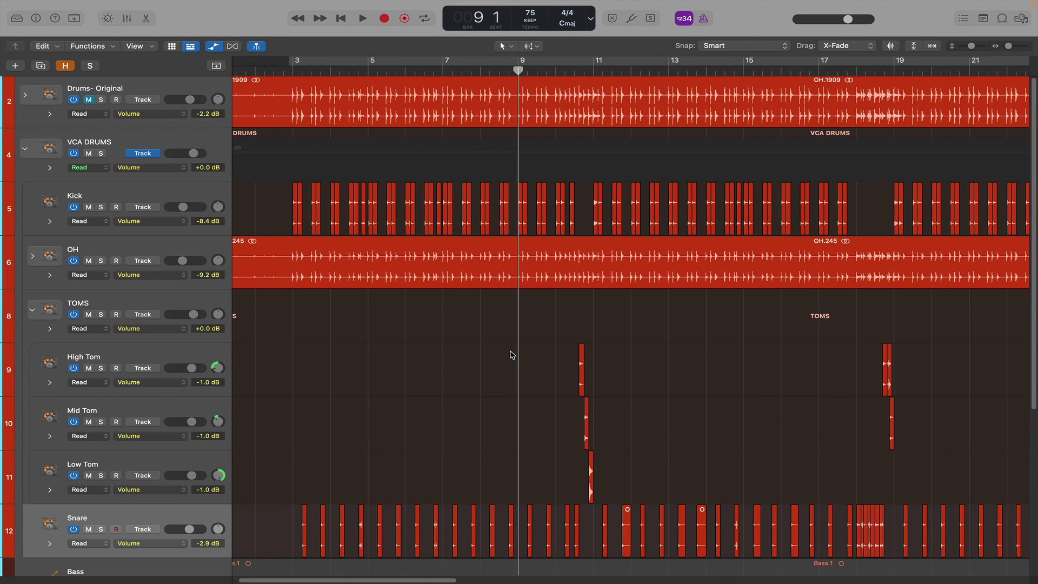
- Solo the Drums- Original track in the finished project with the S key
{"action": "key", "text": "s"}
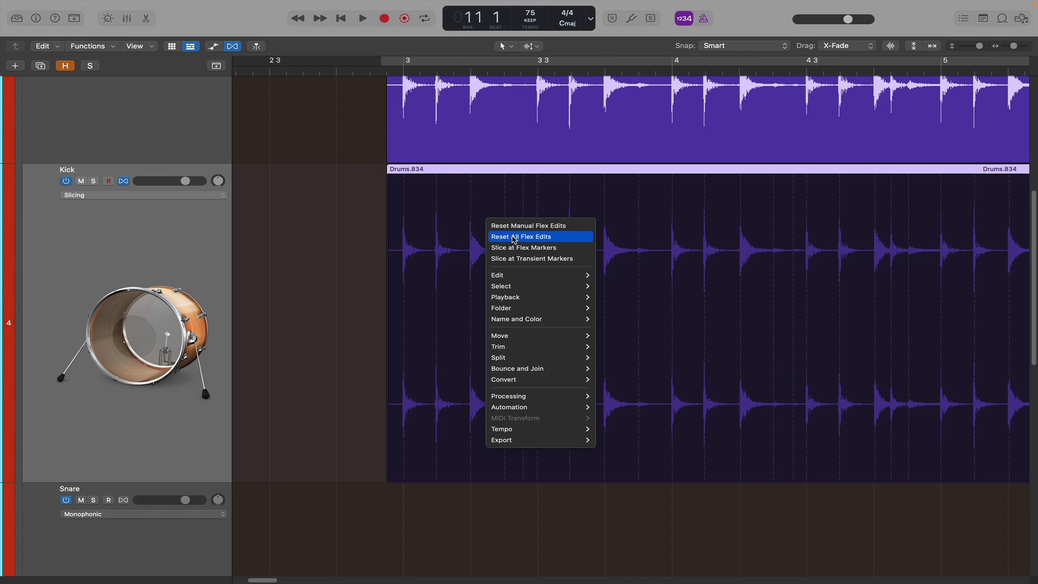
- Slice the Kick region at its transient markers and move two snare slices, including Drums.871, onto the Snare track
{"action": "left_click", "coordinate": [521, 258]}
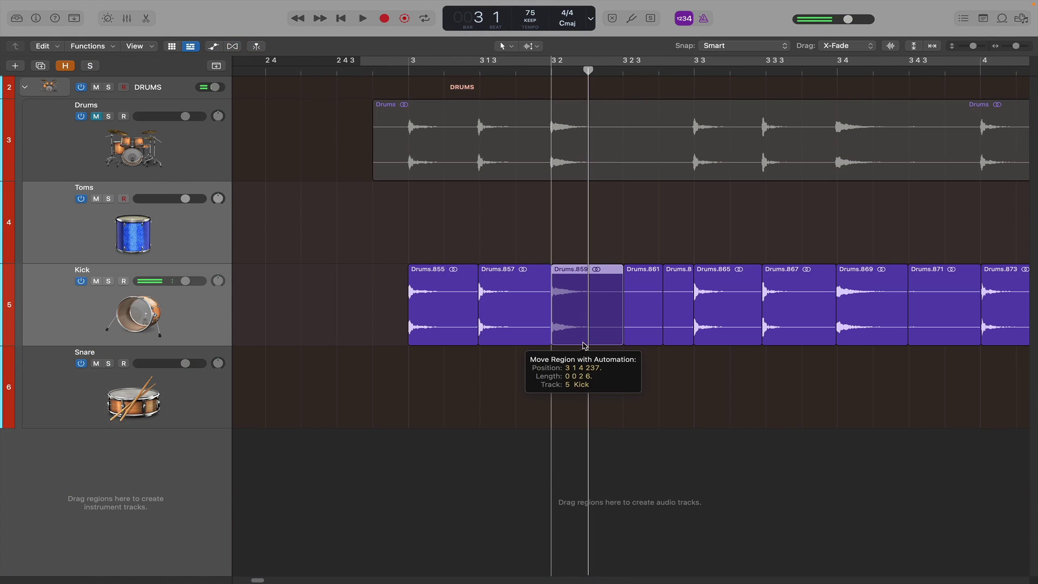
{"action": "left_click_drag", "start_coordinate": [584, 308], "coordinate": [584, 390]}
{"action": "left_click_drag", "start_coordinate": [638, 308], "coordinate": [638, 390]}
{"action": "left_click", "coordinate": [682, 312]}
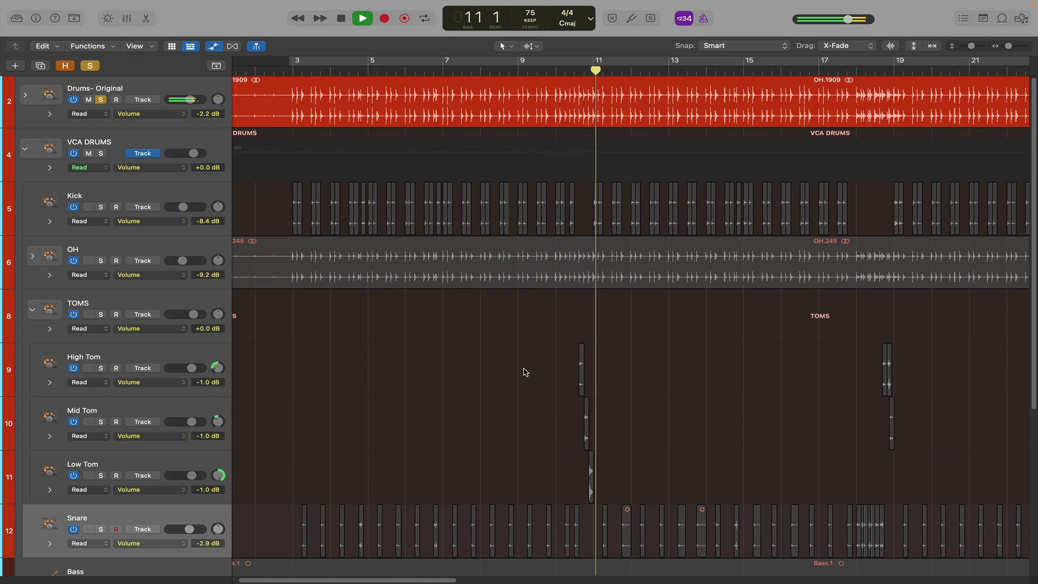
- Unsolo Drums- Original and play the kick, overhead, tom and snare tracks from bar 9
{"action": "key", "text": "s"}
{"action": "key", "text": "space"}
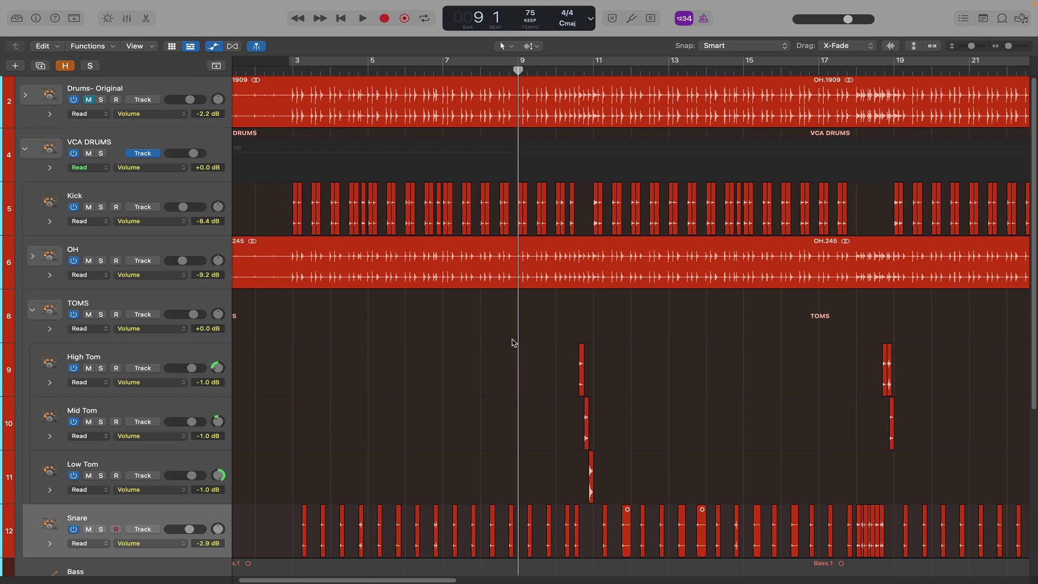
{"action": "key", "text": "space"}
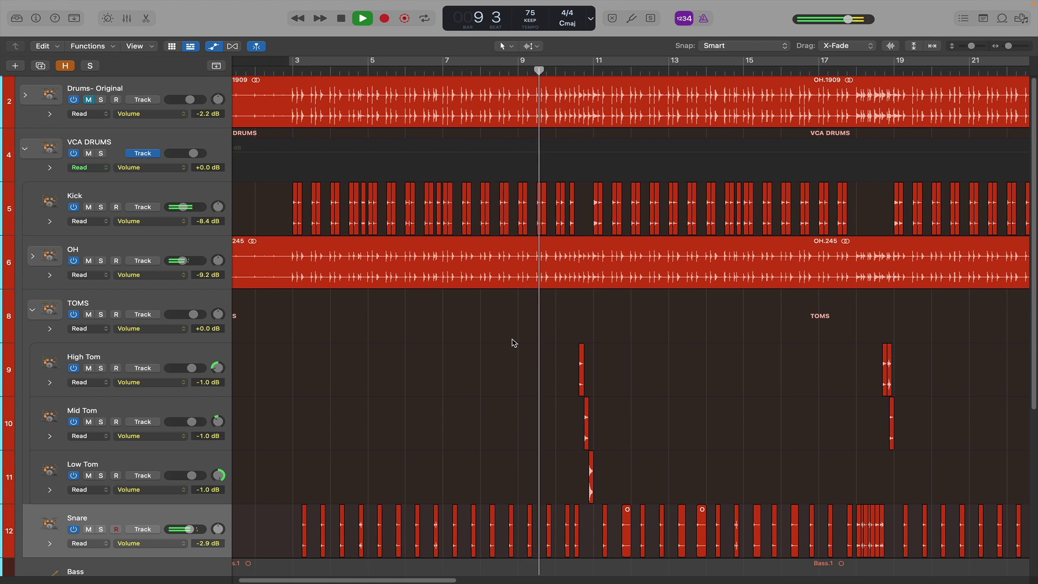